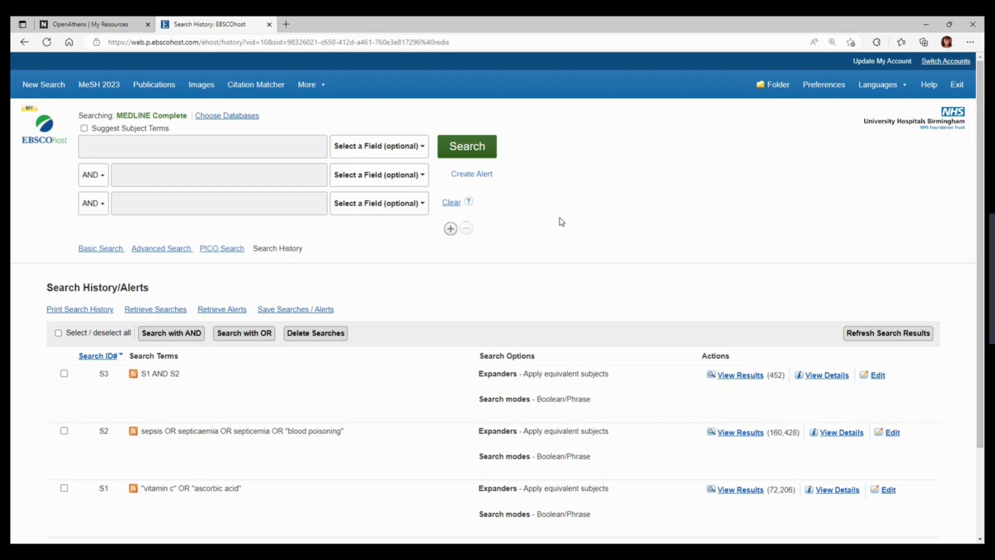
Step: Tick S3, then select all three searches S1–S3 in Search History
left_click(65, 373)
left_click(58, 334)
Step: Save the selected searches as a permanent saved search named 'Vitamin C'
left_click(330, 310)
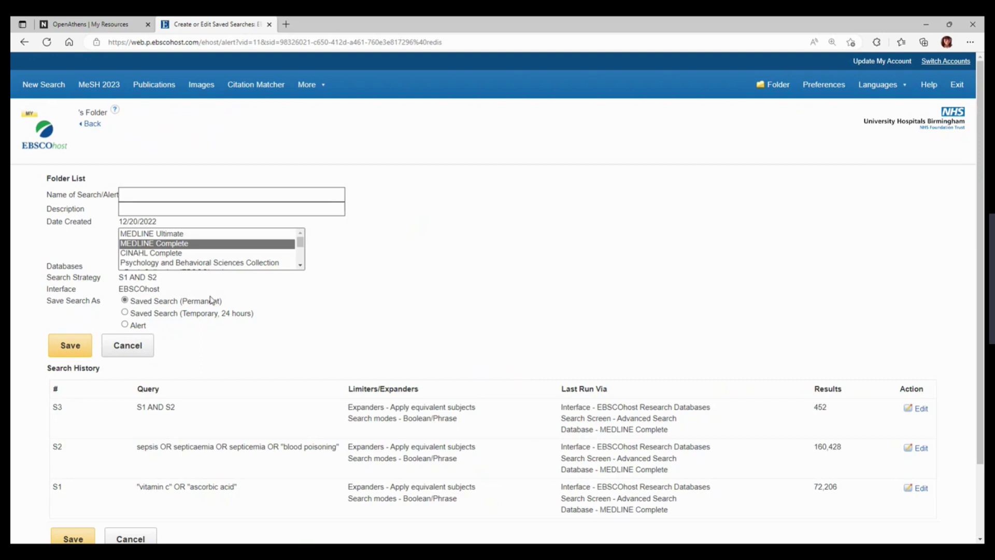
left_click(173, 196)
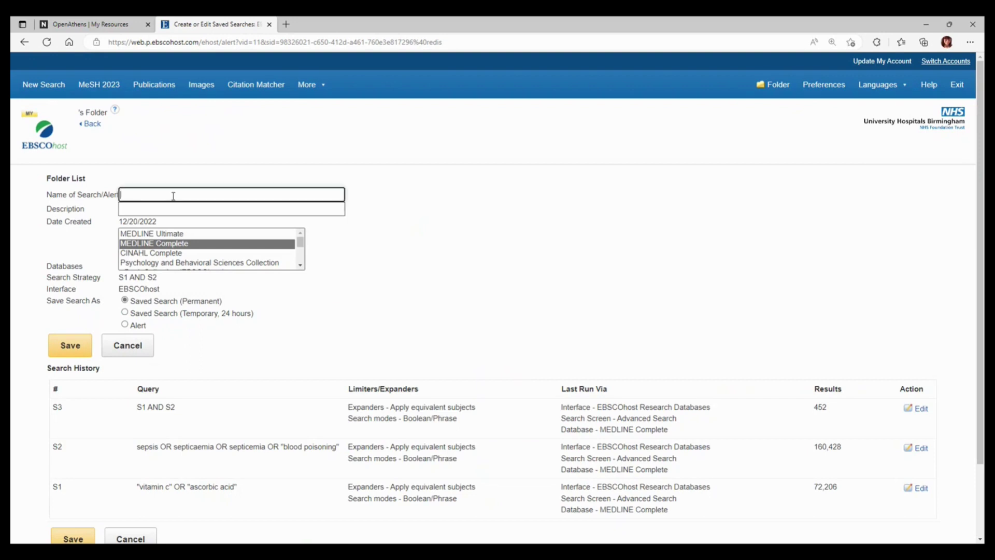
type("Vitamin C")
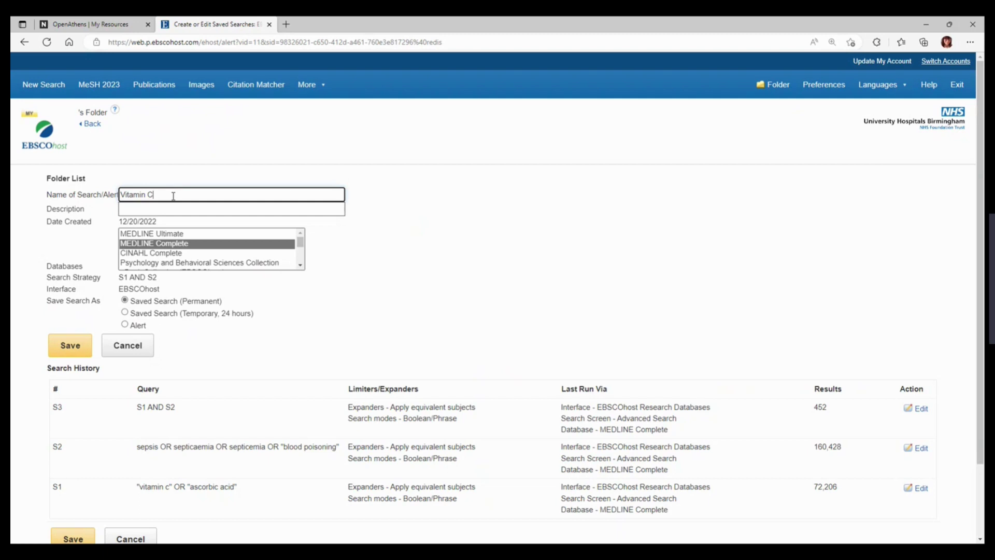
left_click(73, 349)
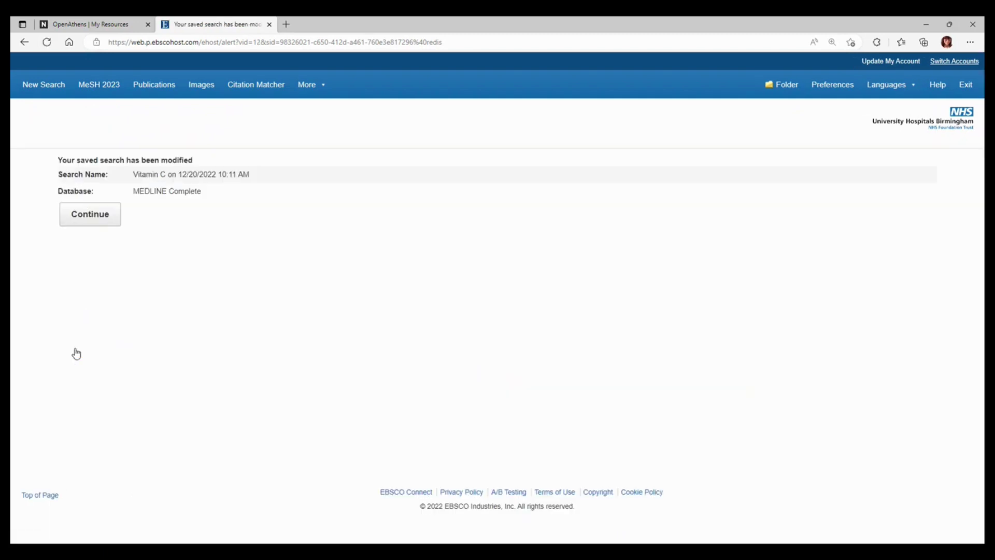
Step: Continue from the save confirmation to My Folder's Saved Searches page
left_click(92, 219)
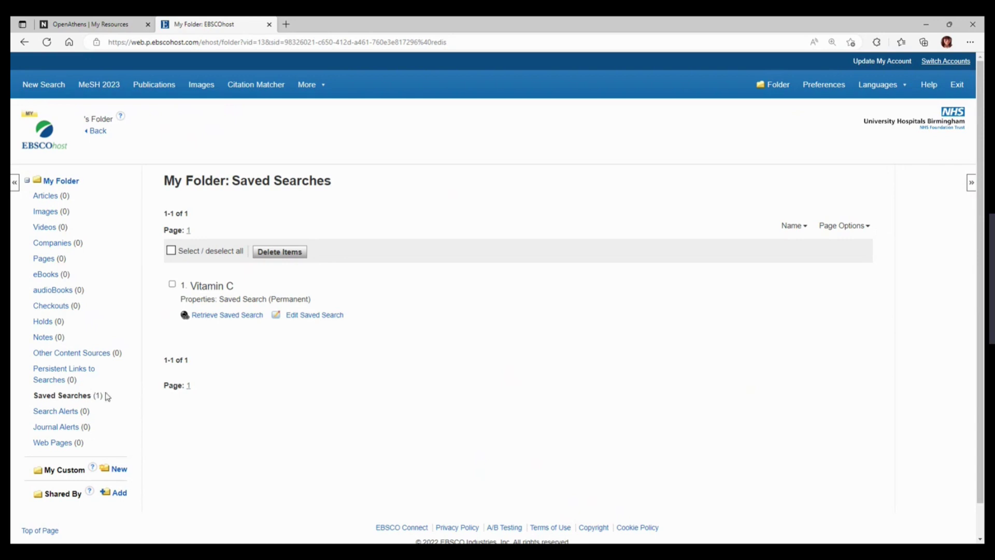
Step: Create a new My Custom folder with the name 'Vitamin C'
left_click(118, 473)
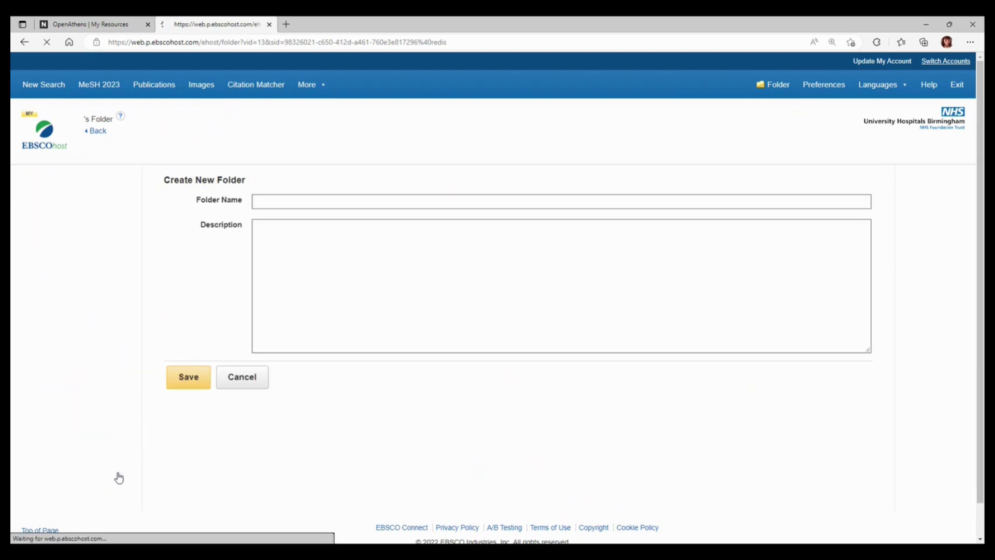
left_click(309, 197)
type("Vi")
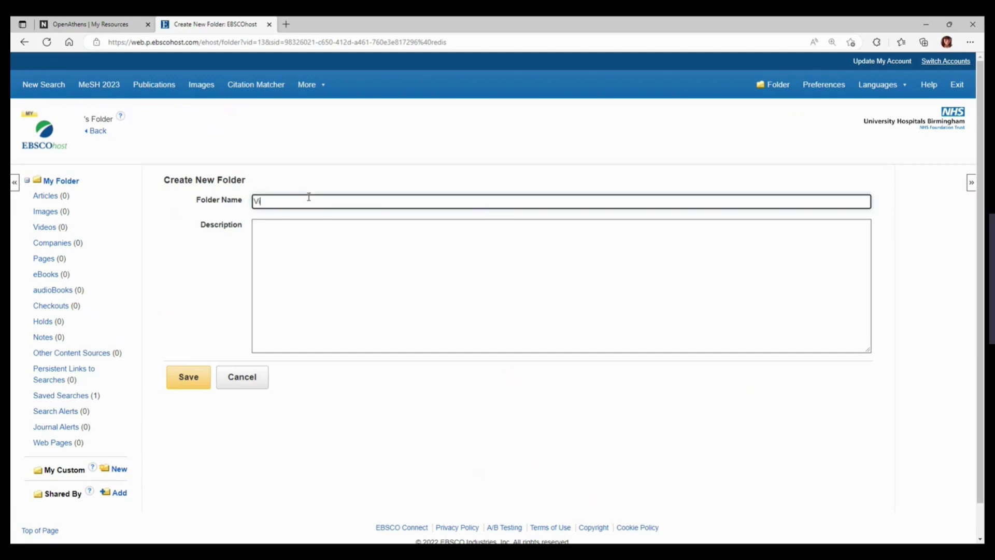
type("tamin C")
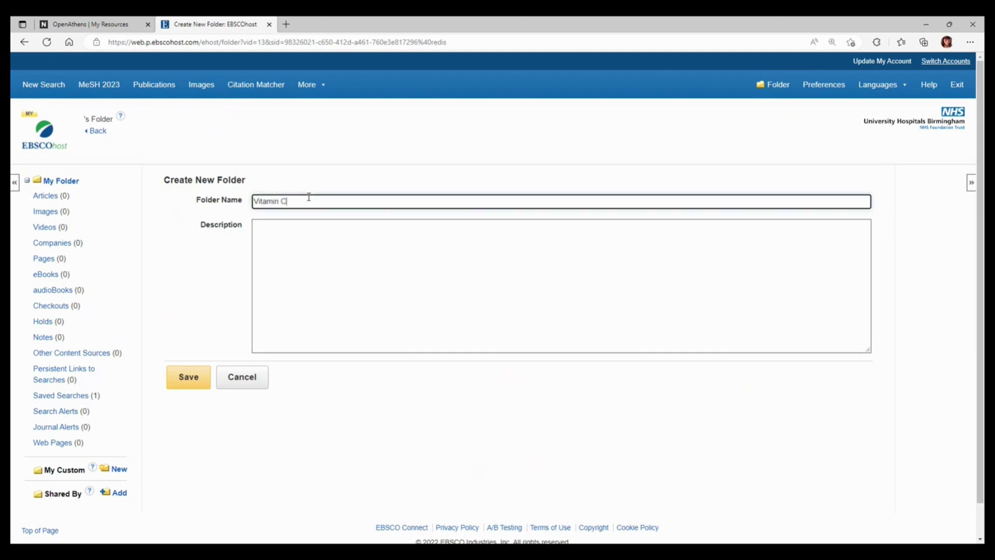
left_click(203, 379)
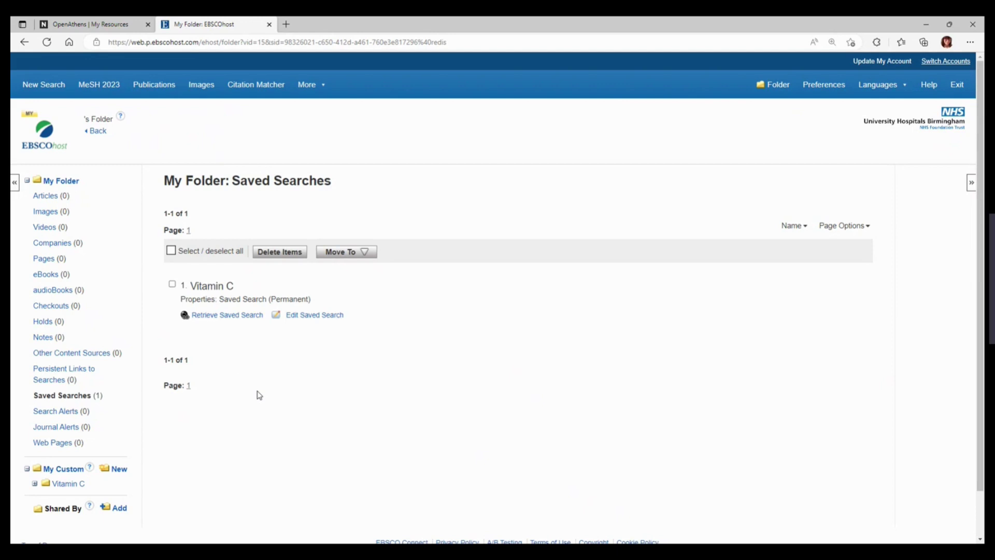
Step: Move the Vitamin C saved search into the Vitamin C folder, check it, and start a new search
left_click(172, 285)
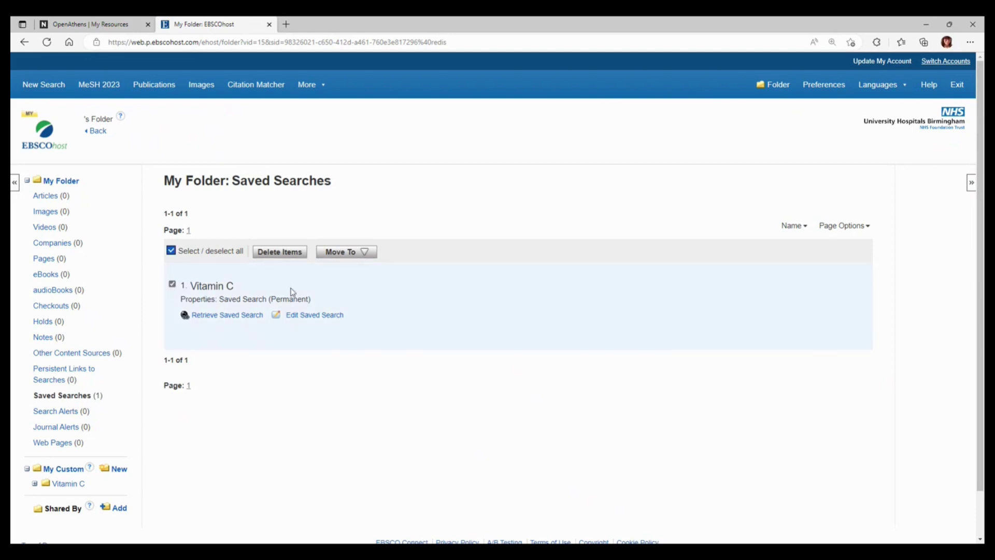
left_click(350, 255)
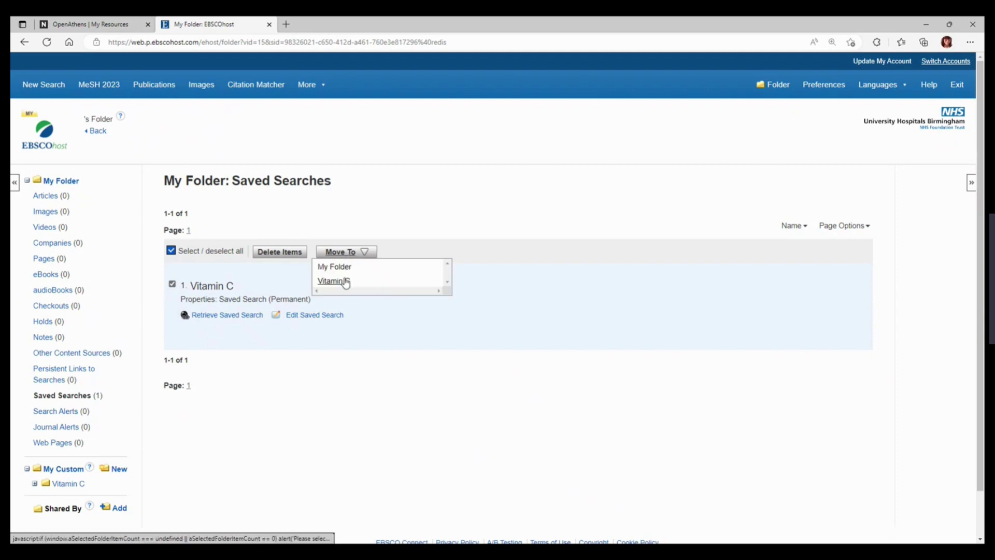
left_click(345, 282)
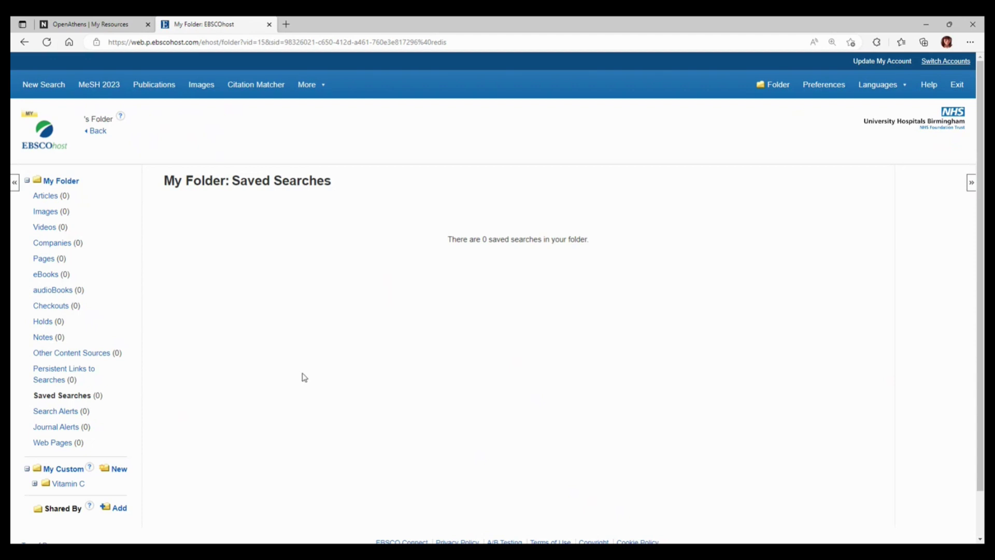
left_click(35, 484)
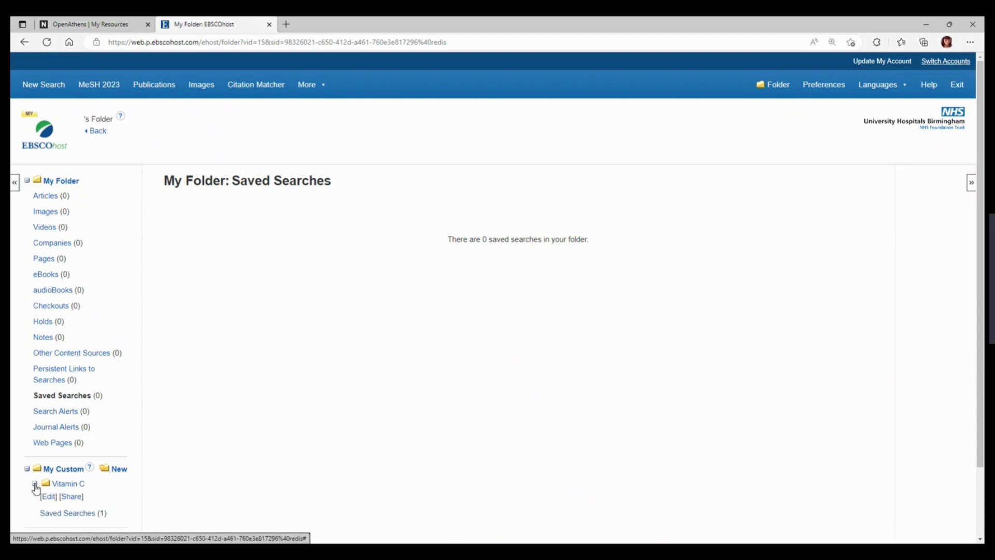
left_click(35, 485)
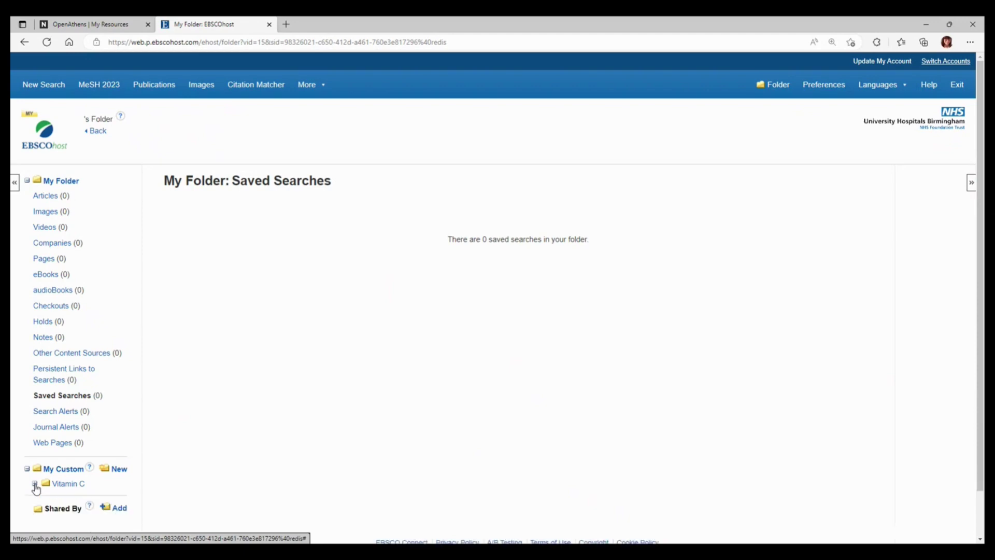
left_click(48, 88)
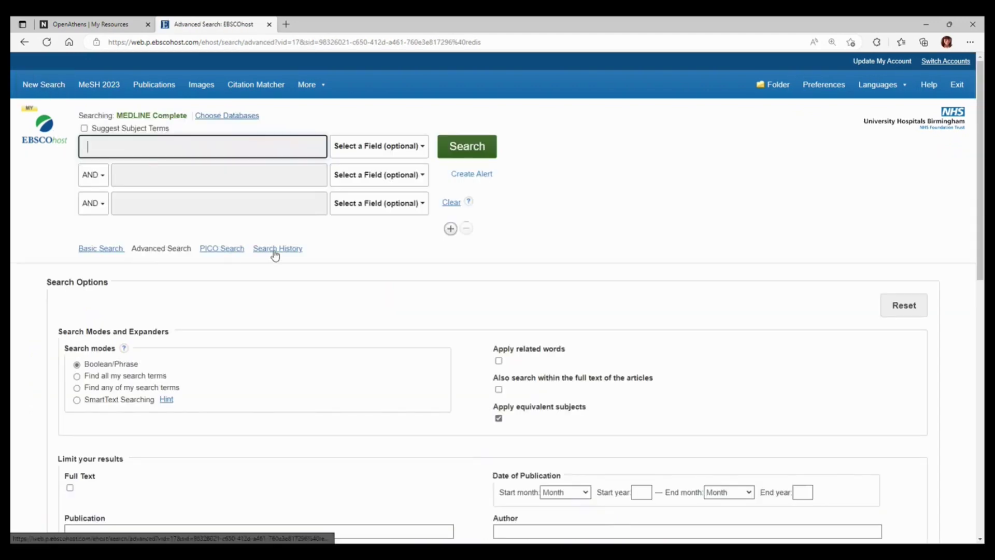
Step: From Search History, view the 452 results of S3 (S1 AND S2)
left_click(275, 250)
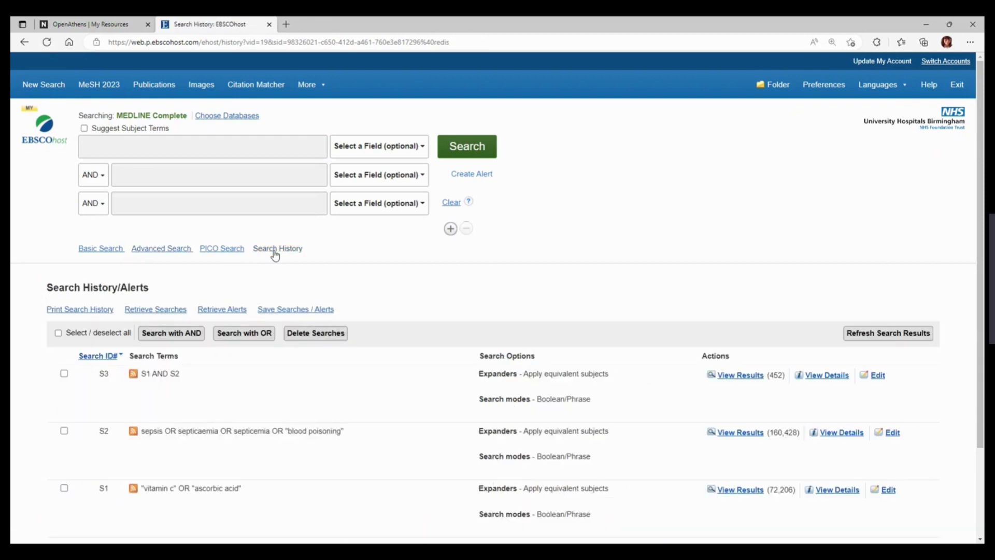
left_click(756, 379)
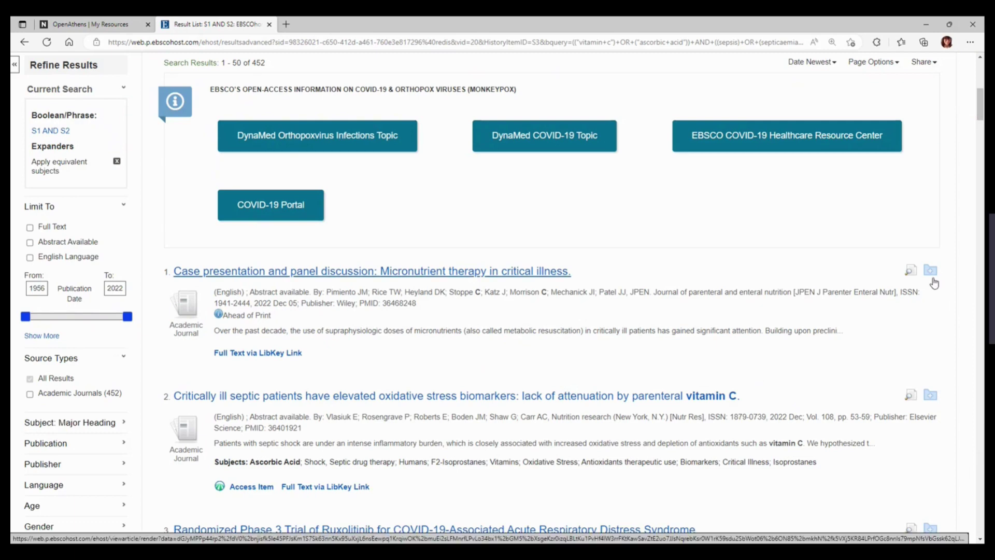
Step: File result 1, then results 1–50, into the Vitamin C custom folder
left_click(931, 272)
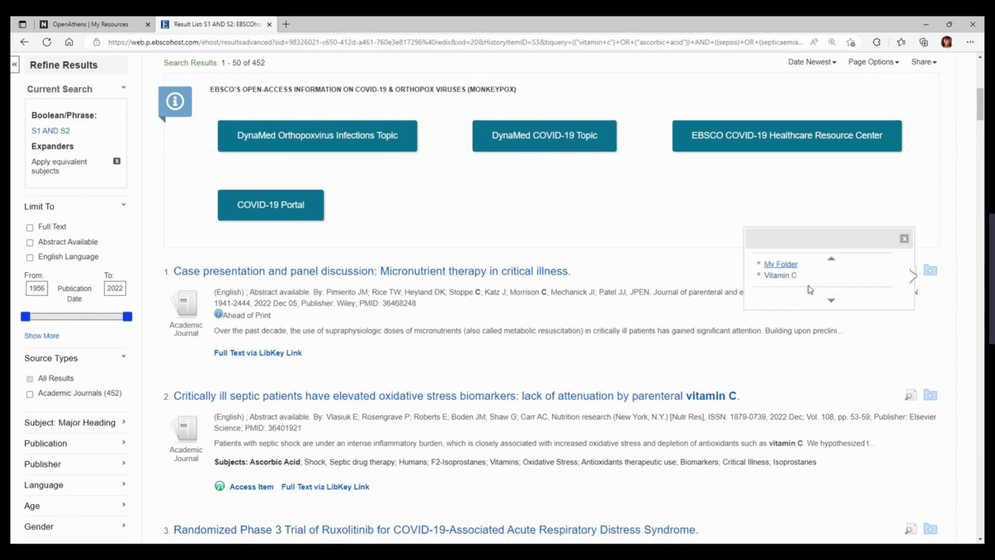
left_click(770, 279)
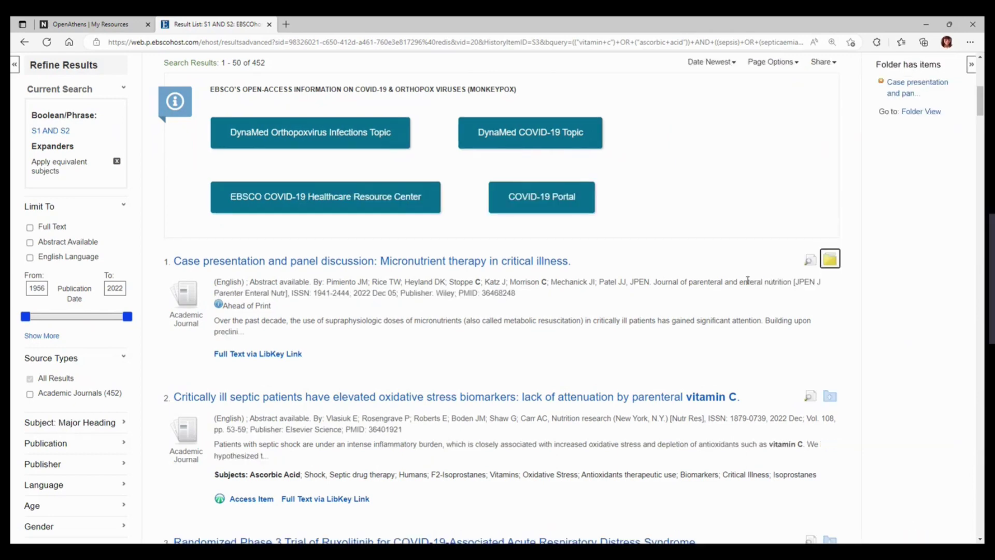
scroll(902, 289, "up", 3)
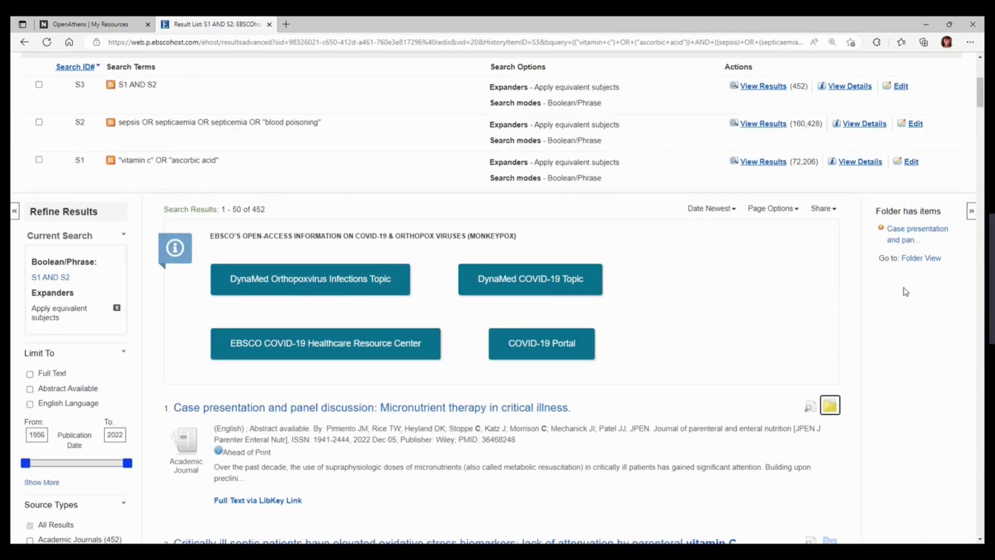
left_click(834, 214)
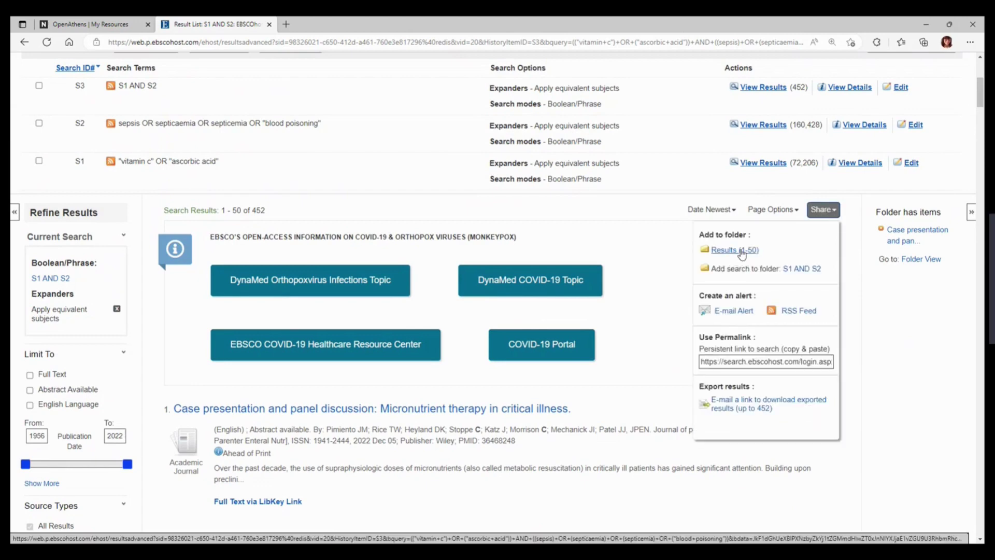
left_click(743, 251)
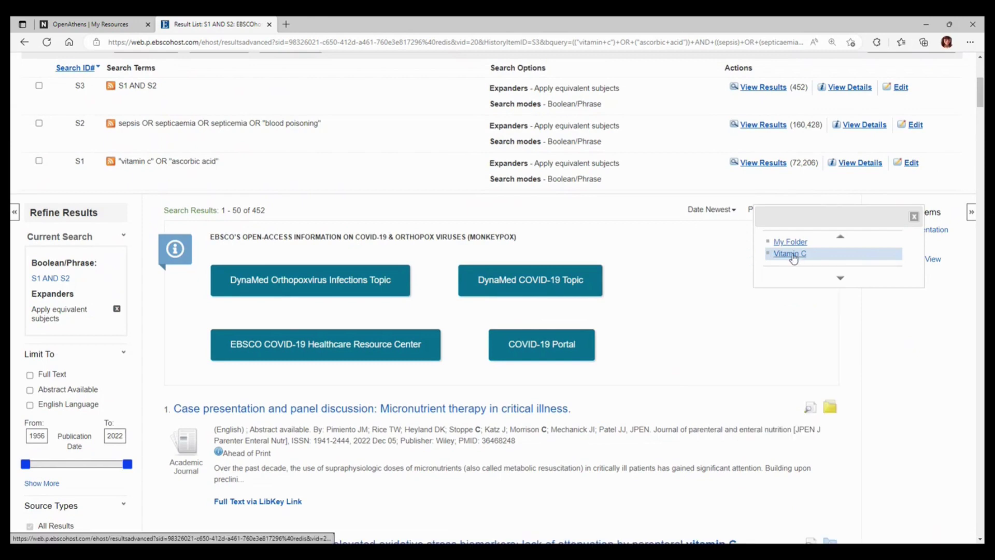
left_click(793, 255)
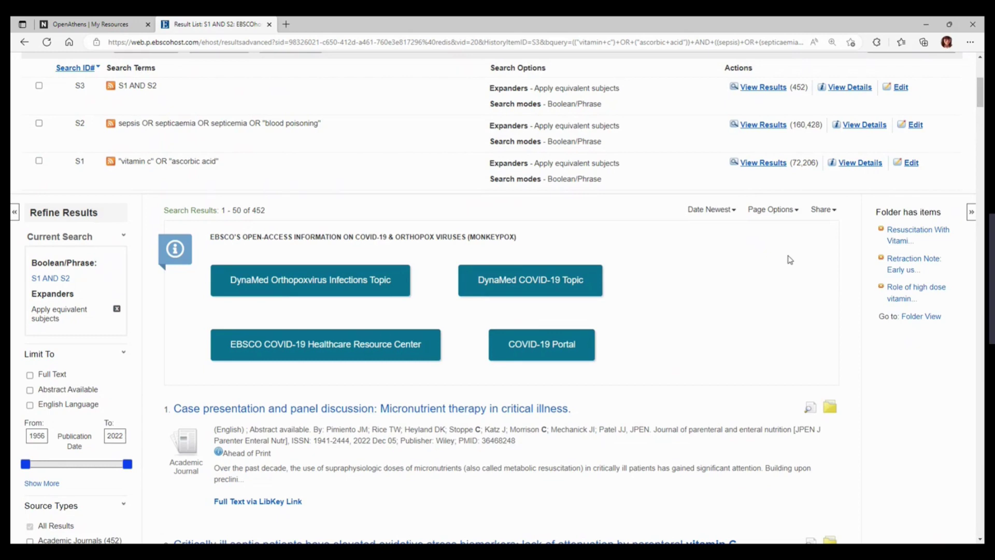
scroll(919, 381, "down", 1)
scroll(918, 381, "down", 2)
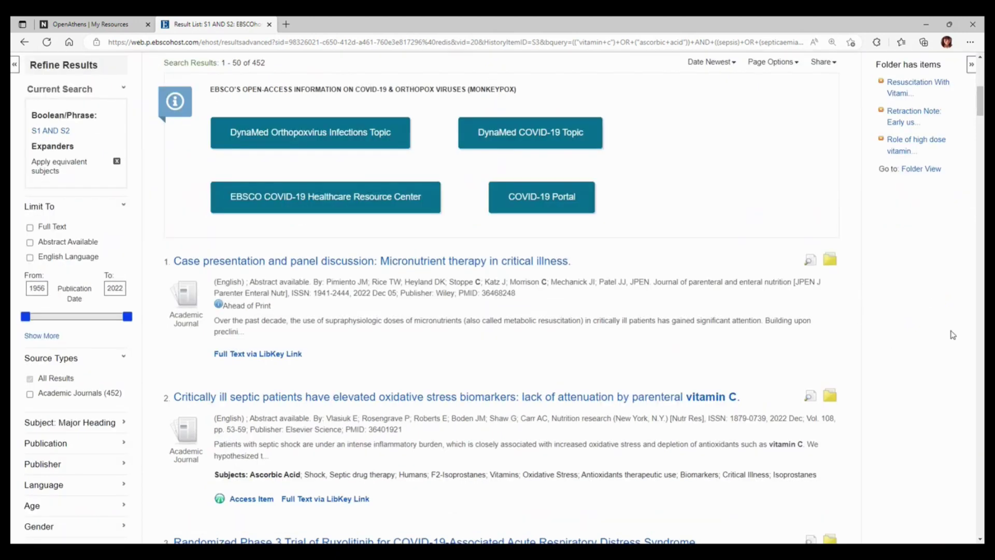
scroll(953, 334, "up", 8)
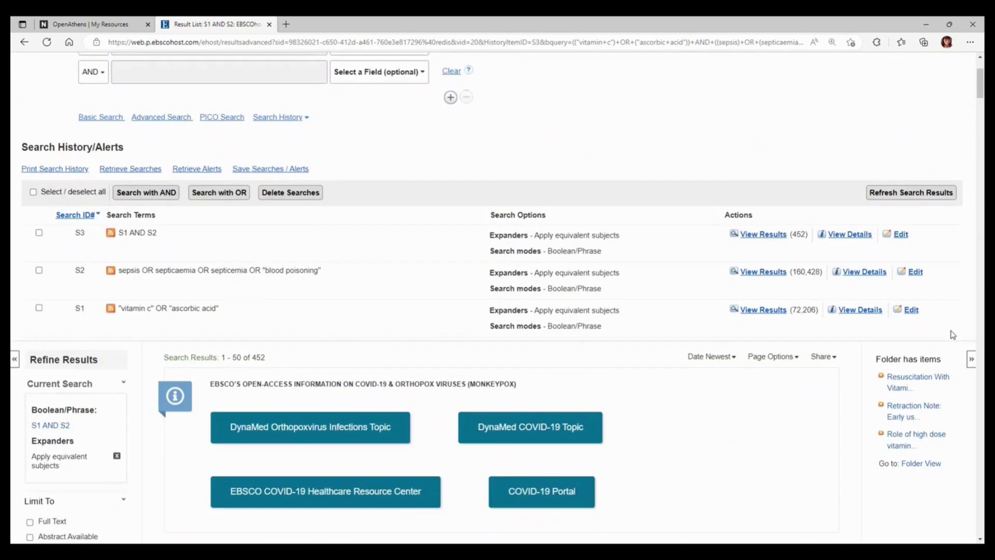
Step: Go to Folder, expand Vitamin C under My Custom, and show its 50 articles
left_click(776, 88)
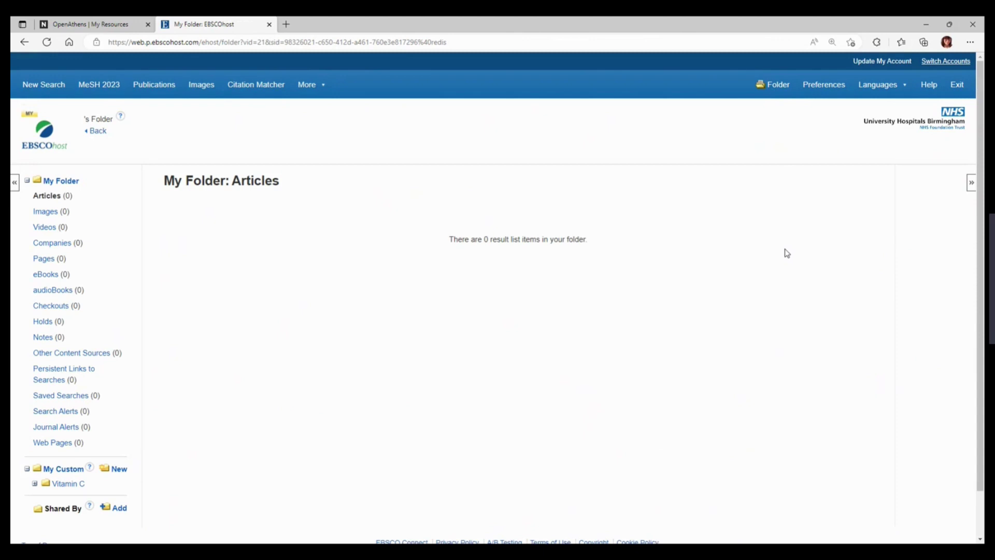
scroll(391, 378, "down", 1)
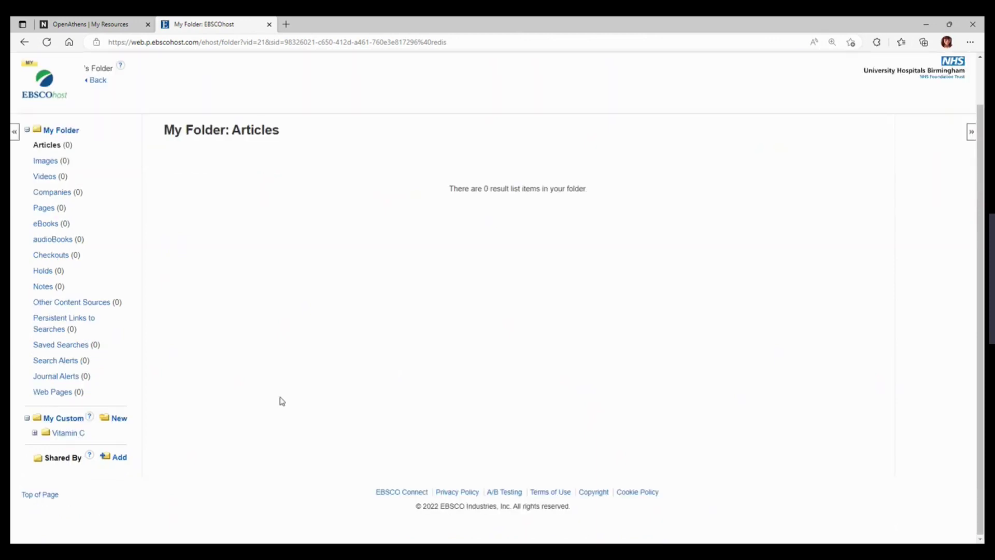
left_click(35, 433)
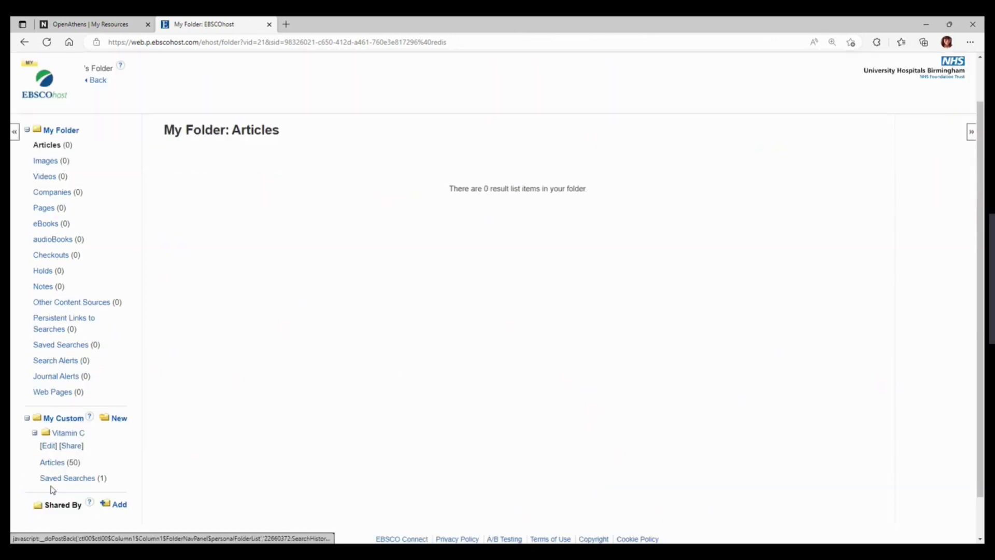
left_click(61, 466)
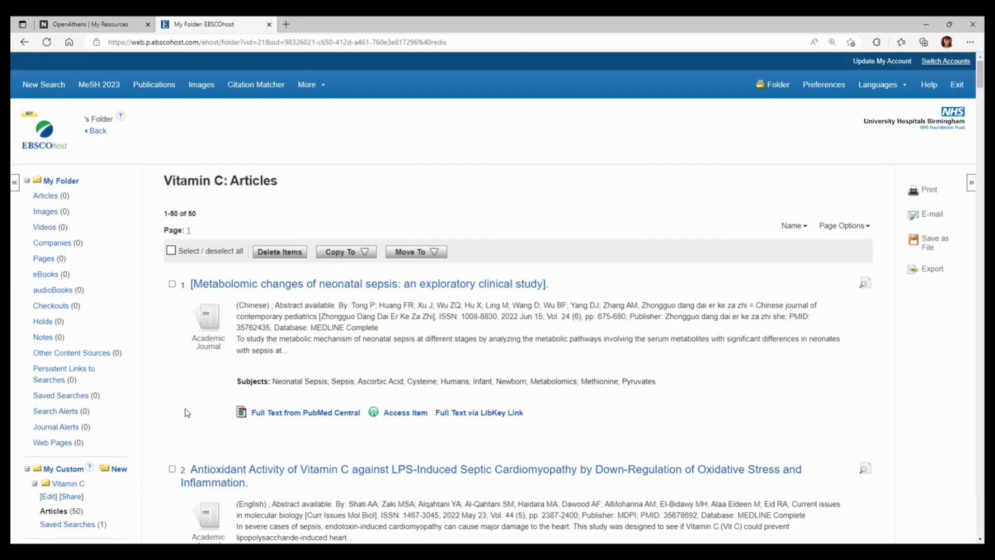
Step: Select all 50 articles in the Vitamin C folder for export
left_click(172, 250)
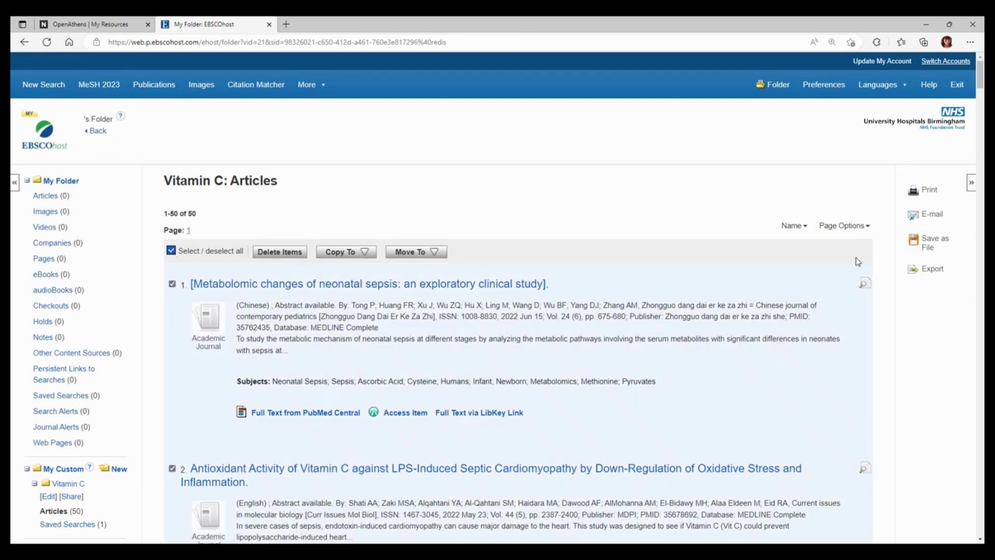
left_click(932, 270)
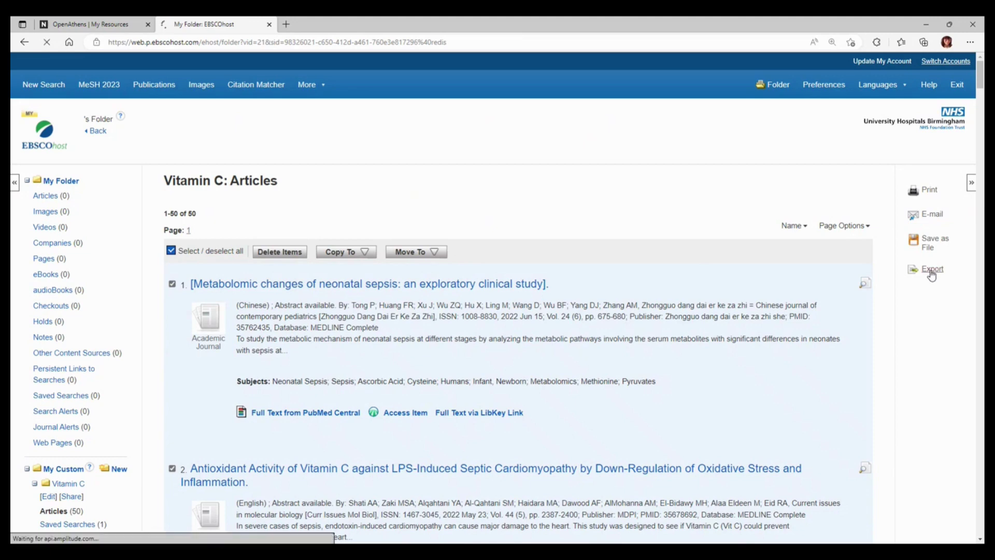